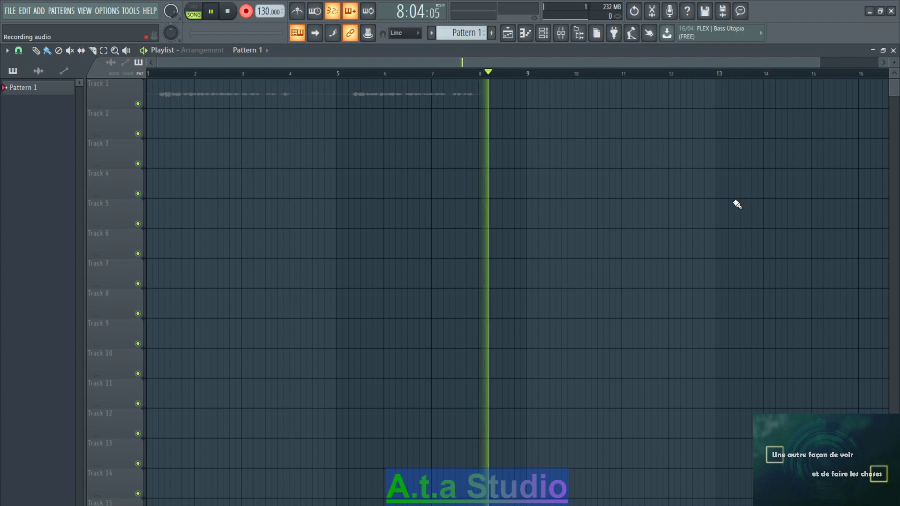
- Stop recording the first take and increase the height of the playlist tracks
key("space")
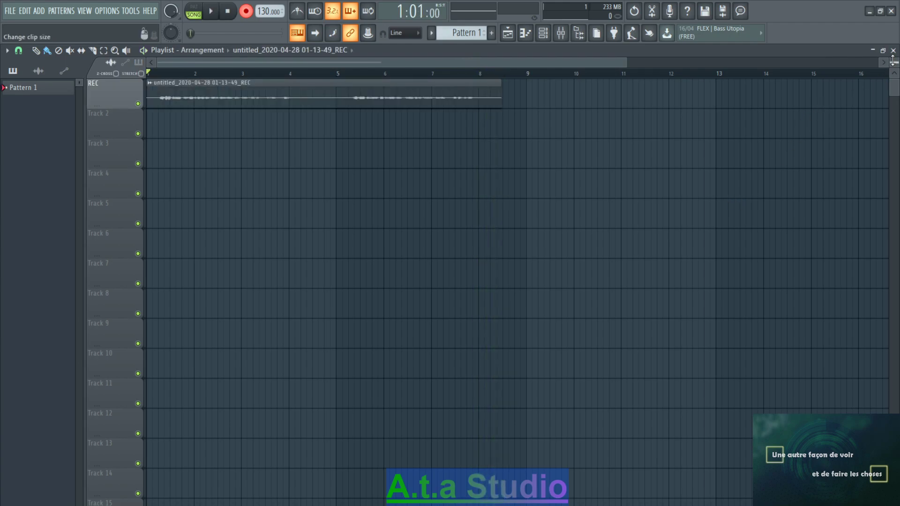
scroll(850, 96, "up", 3)
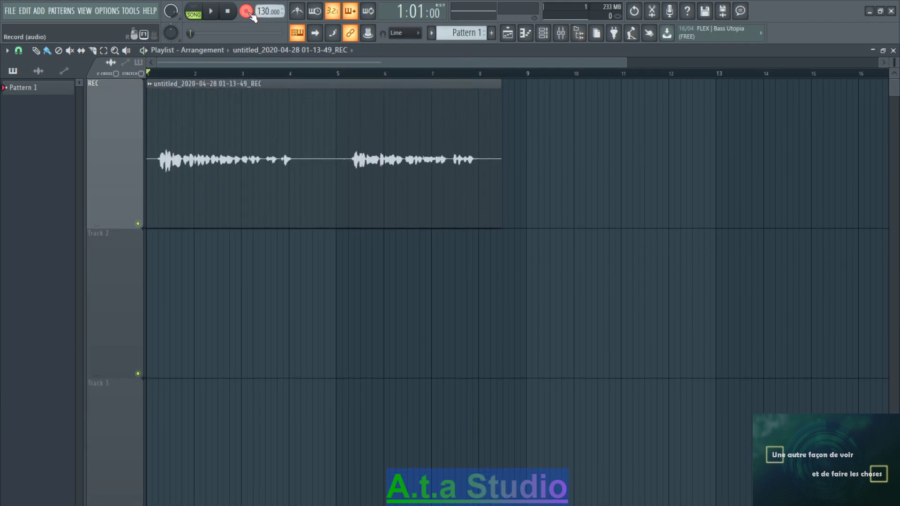
- Play back the recorded take from its start, and again from just after bar 5
key("space")
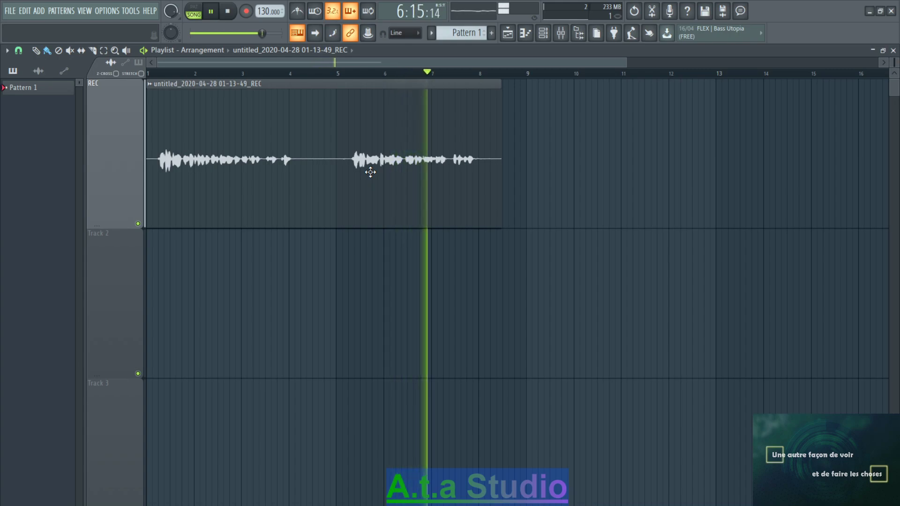
key("space")
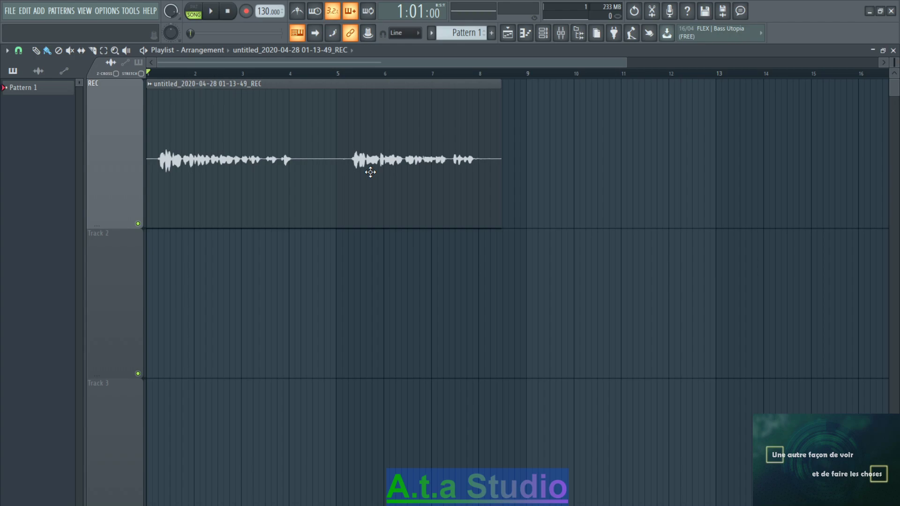
key("space")
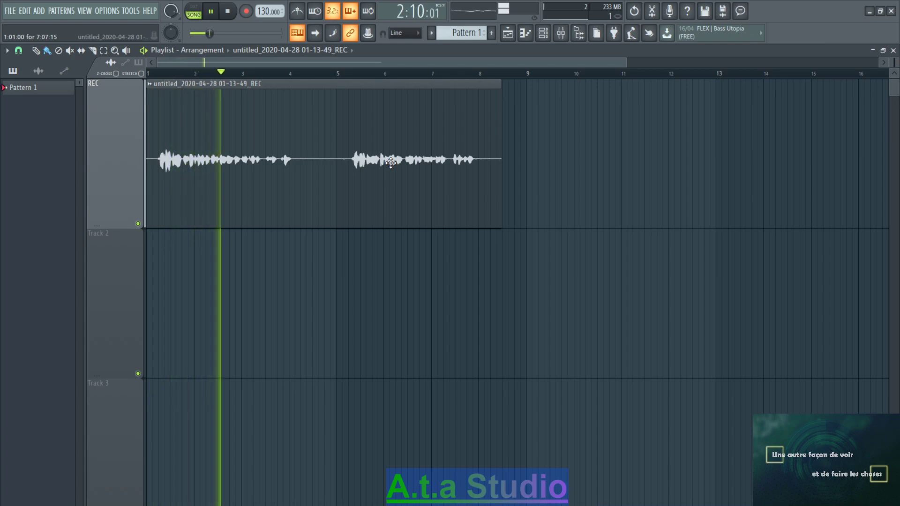
key("space")
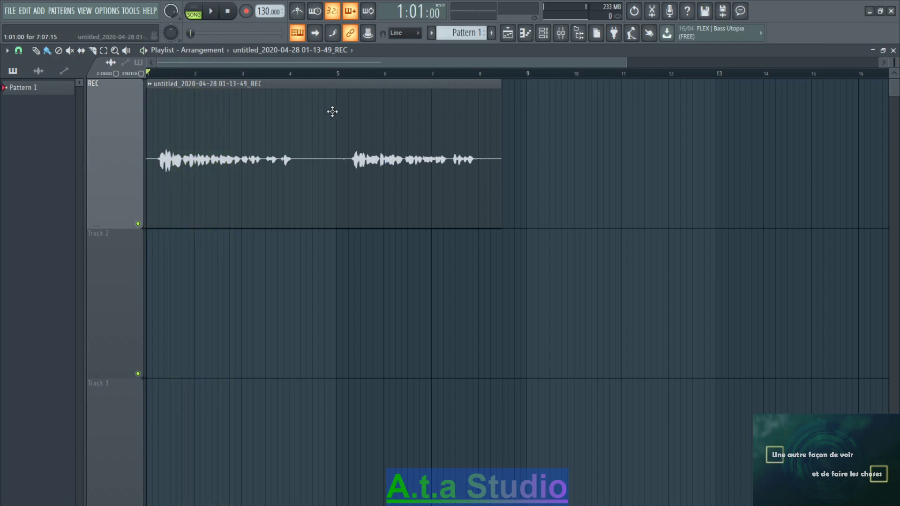
left_click(343, 75)
key("space")
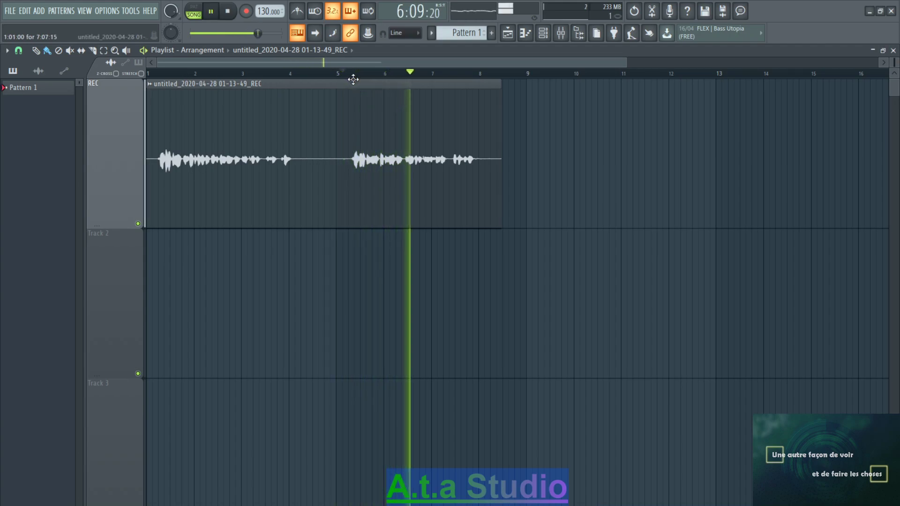
key("space")
- Record a second take into the playlist as an audio clip, muting the first track during recording and unmuting it at the end
left_click(227, 11)
left_click(246, 11)
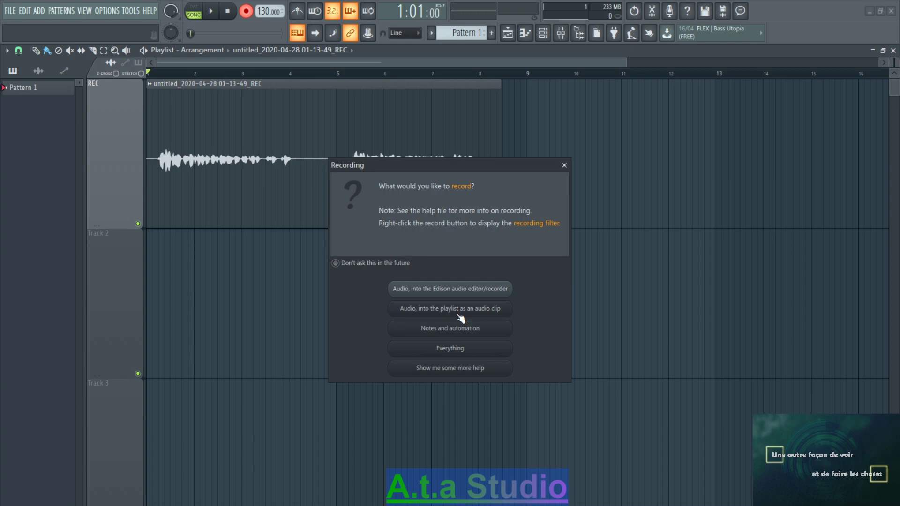
left_click(459, 314)
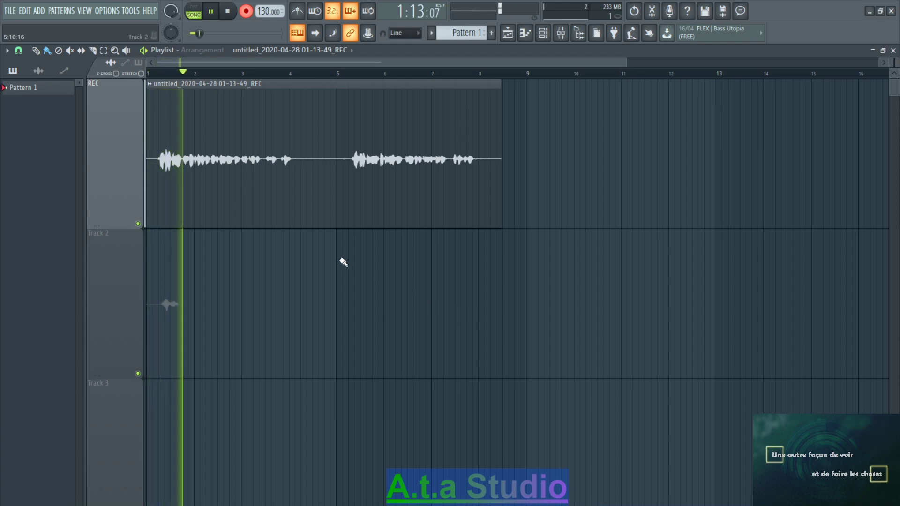
left_click(137, 223)
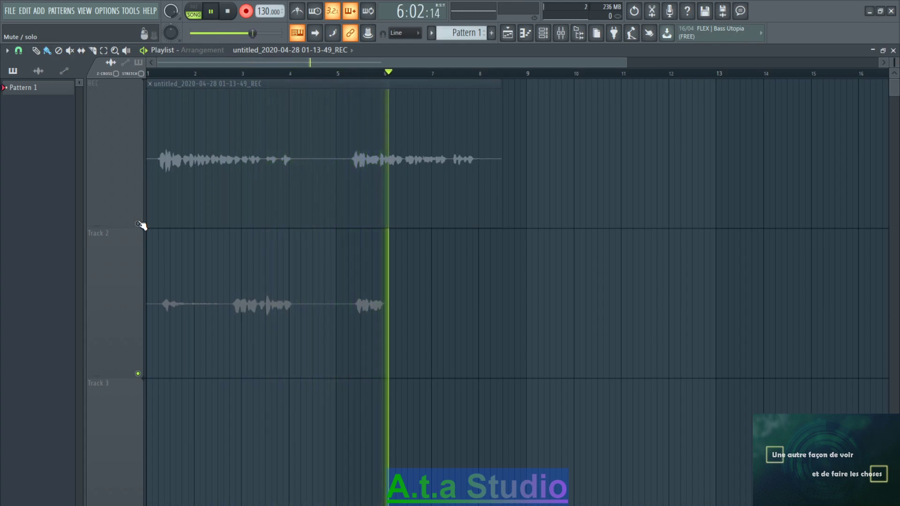
key("space")
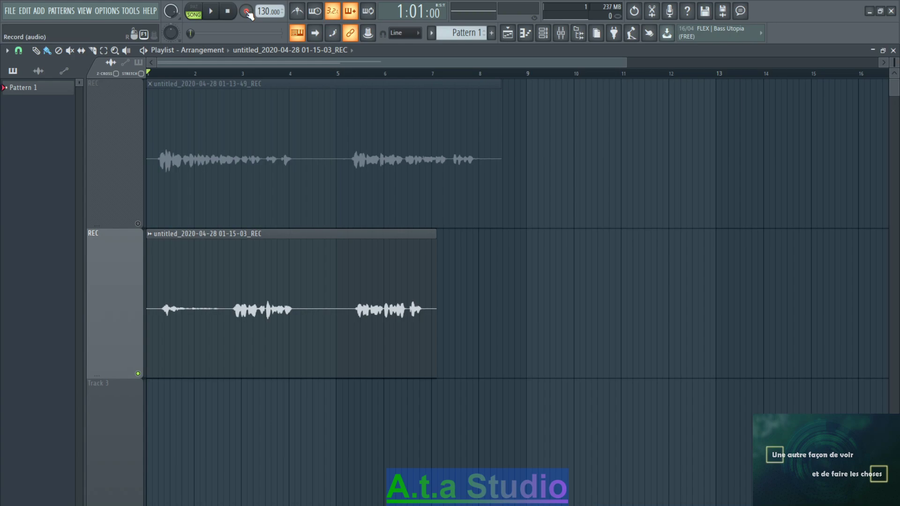
left_click(141, 224)
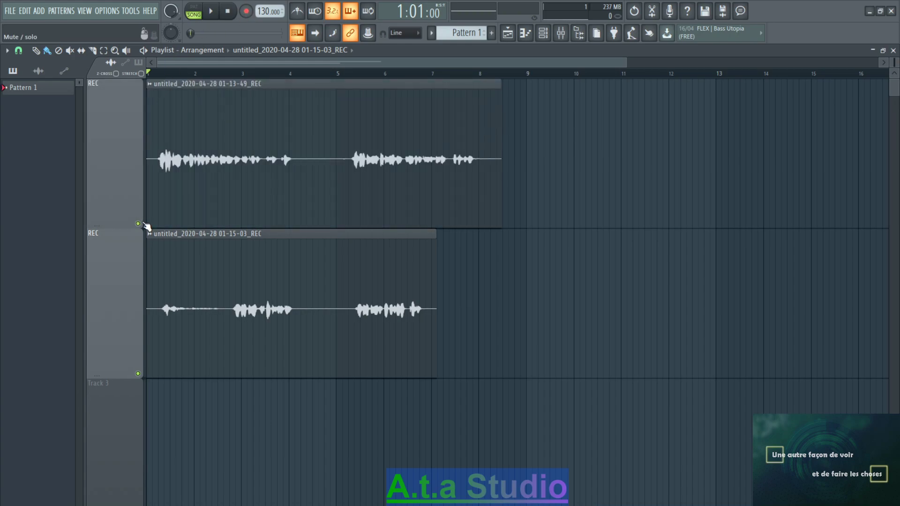
- Move the second take to about bar 2.6, and slice the first take near bar 4.3 and the second near bars 5.8 and 7
left_click_drag(275, 237, 352, 225)
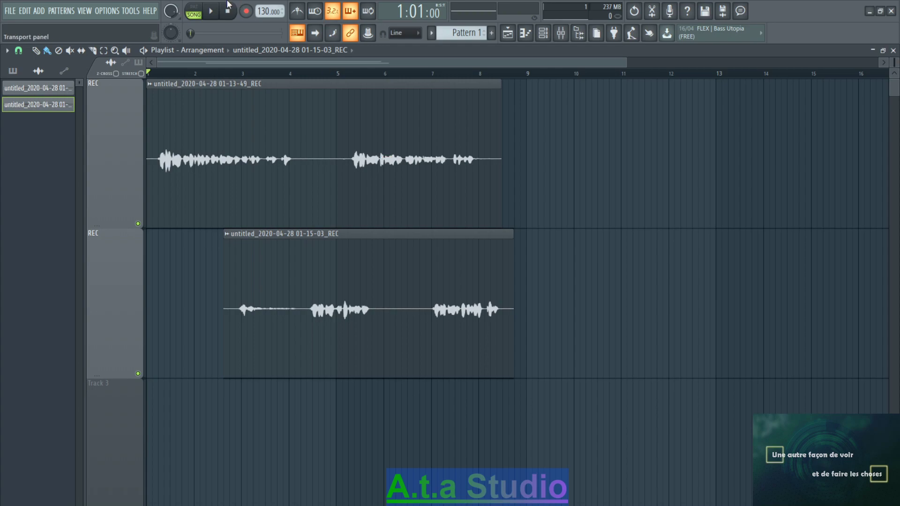
left_click(35, 50)
left_click(92, 51)
left_click_drag(306, 83, 305, 235)
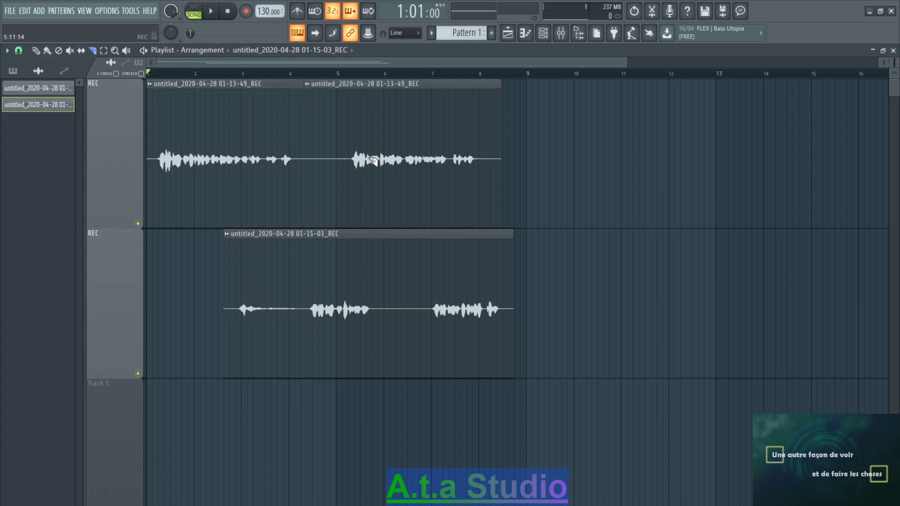
left_click_drag(375, 233, 373, 378)
left_click_drag(431, 229, 434, 382)
- Move the last piece of the first take to about bar 11.8 and the last piece of the second take to about bar 12.1
key("p")
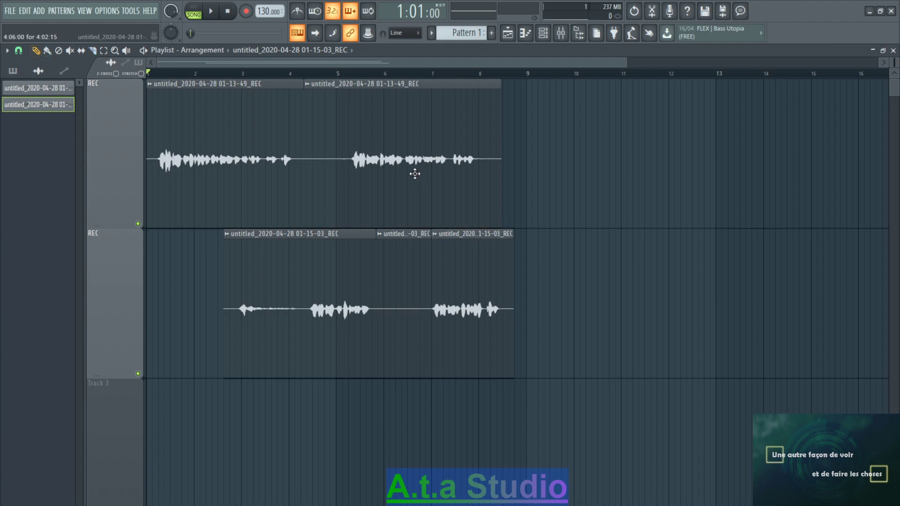
left_click_drag(415, 162, 769, 147)
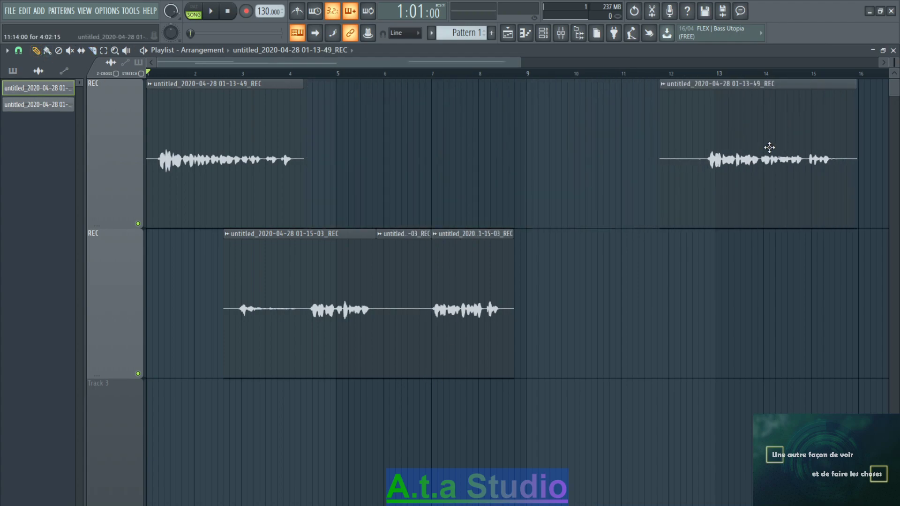
left_click_drag(456, 267, 698, 255)
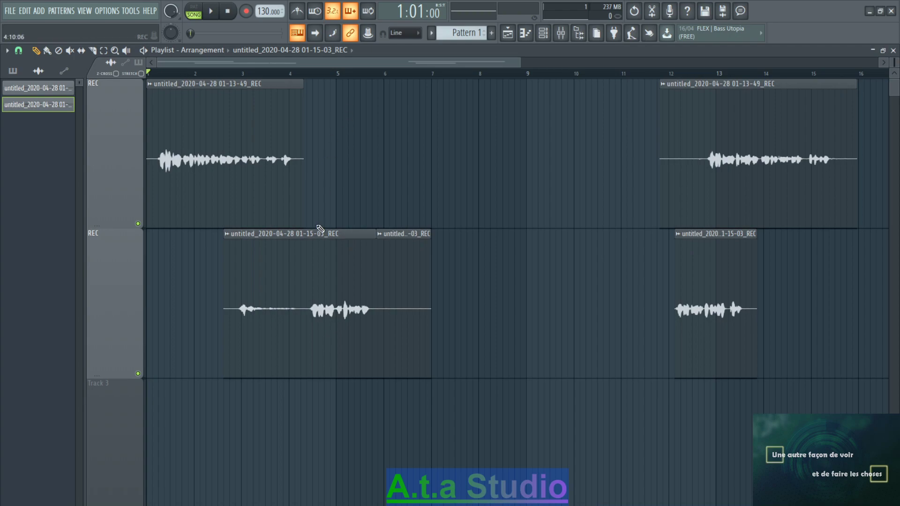
- Delete the short silent piece of the second take and move its remaining first piece to start just before bar 5
left_click_drag(316, 233, 407, 251)
right_click(414, 270)
left_click(261, 163)
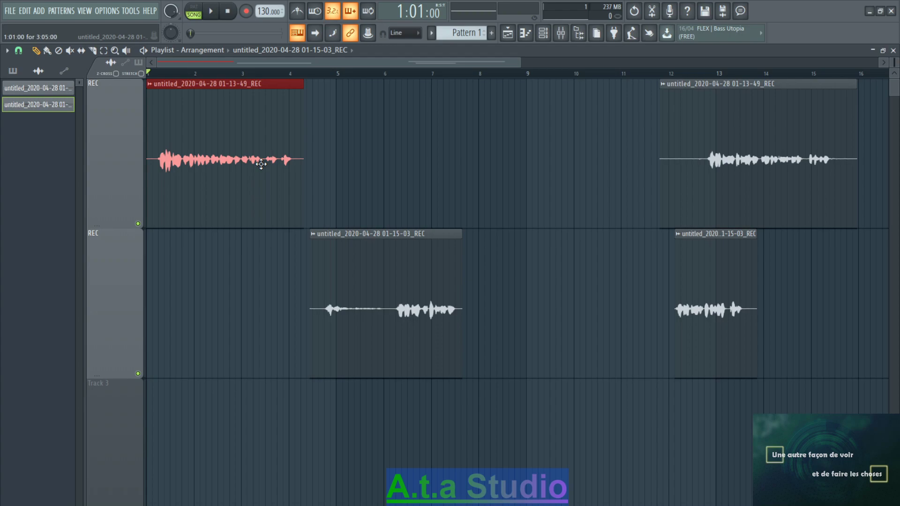
left_click_drag(362, 233, 386, 232)
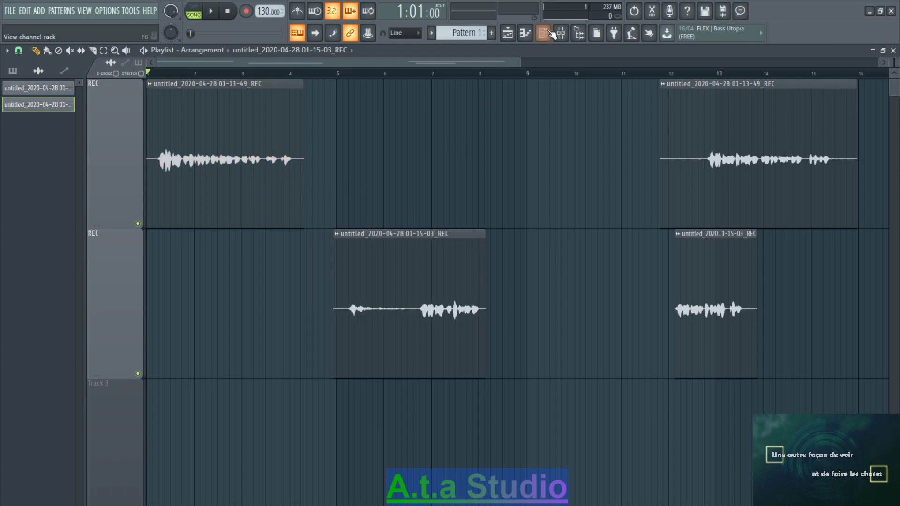
- Check the record arm of the REC insert in the mixer, and close the mixer
left_click(562, 33)
left_click(342, 327)
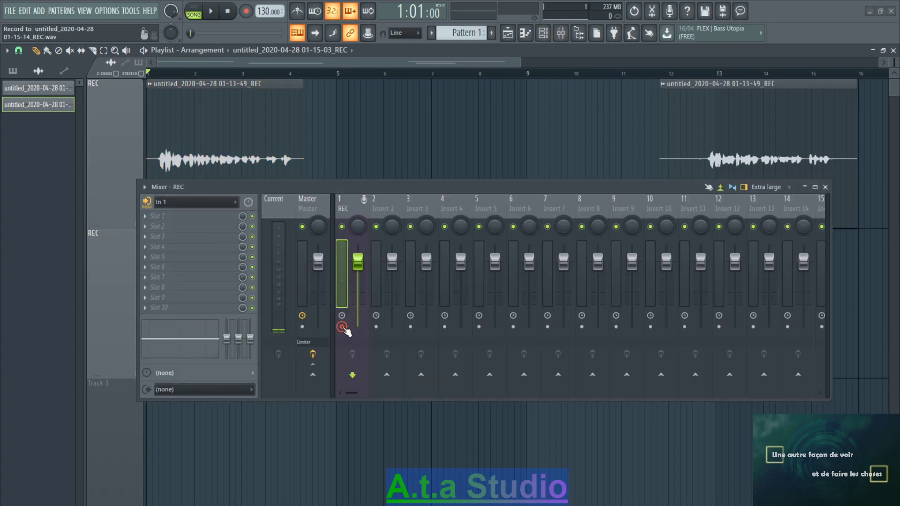
left_click(825, 187)
- Move the first piece of the first take down onto the second playlist track, keeping its start at bar 1
left_click(255, 97)
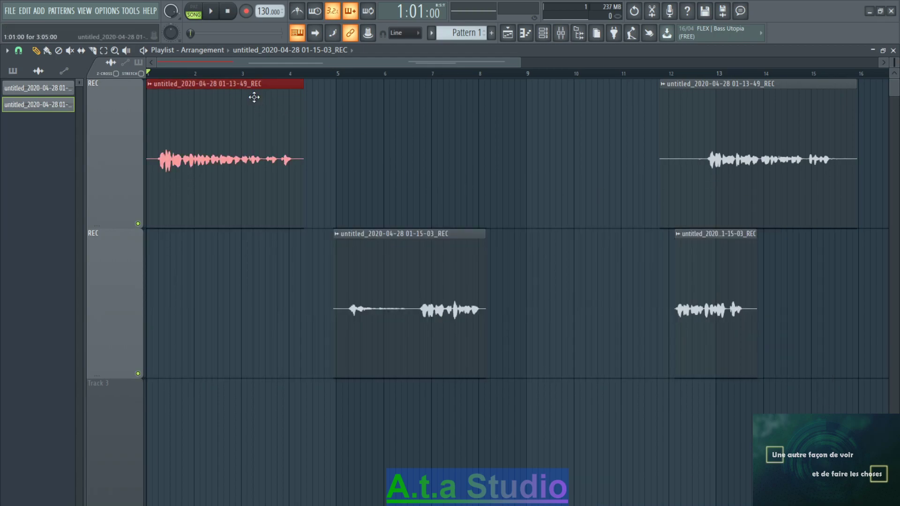
key("shift+Down")
key("shift+Down")
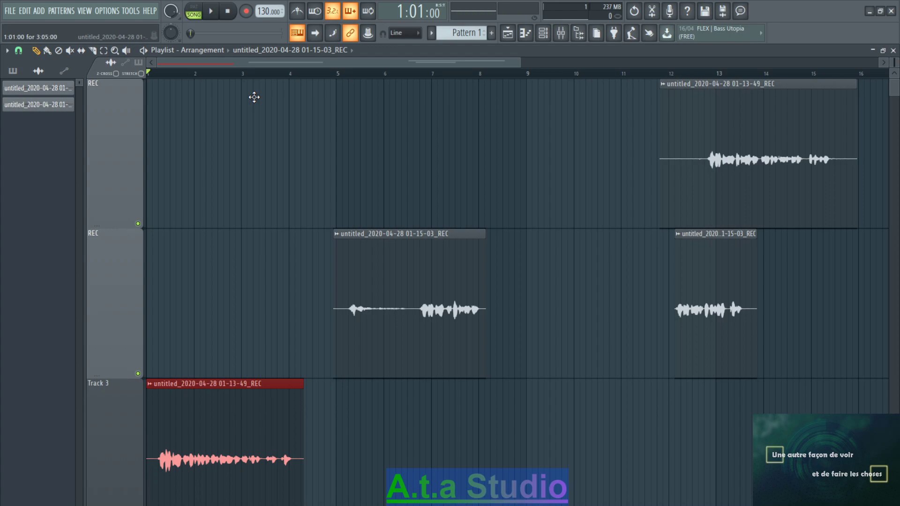
key("shift+Up")
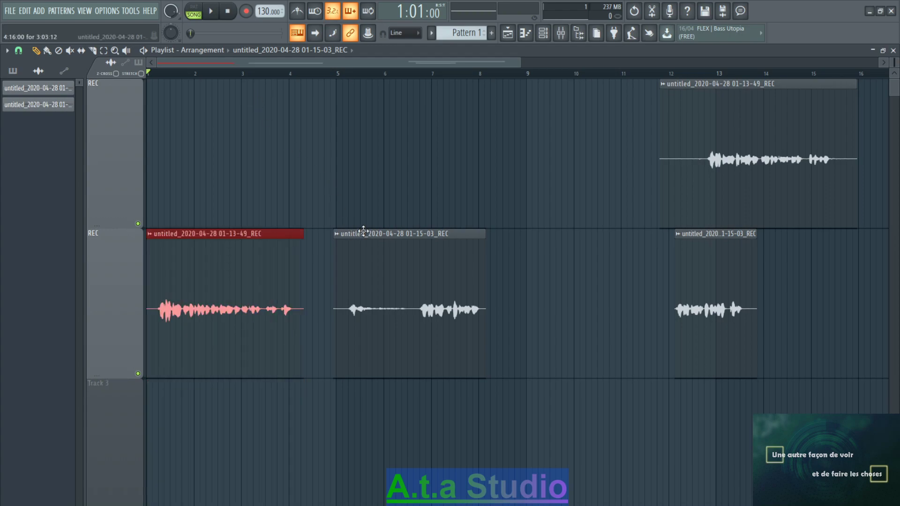
- Set the declicking mode of the first take's audio clip to Crossfade (bleeding)
double_click(185, 270)
left_click(164, 234)
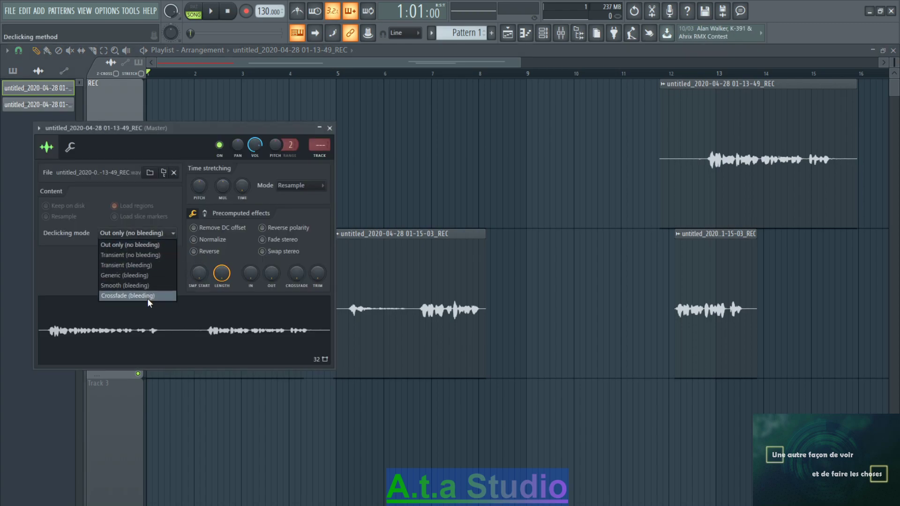
left_click(148, 296)
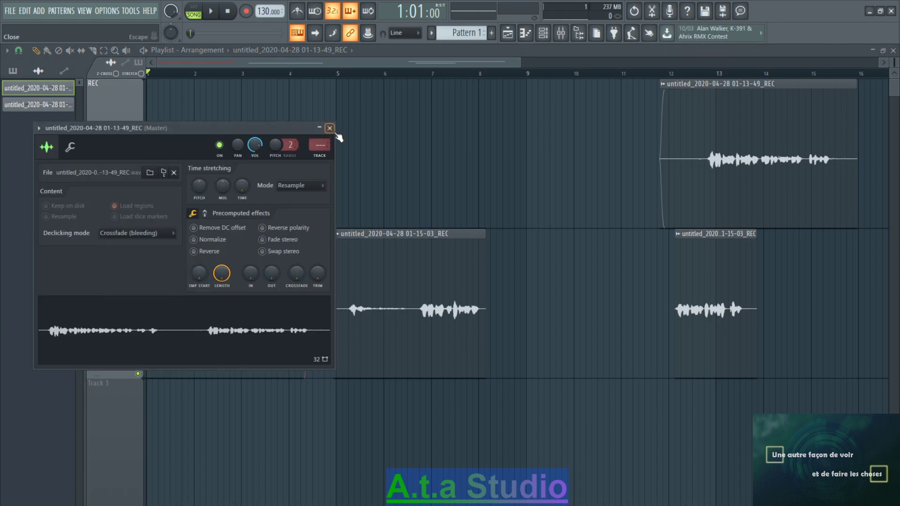
left_click(330, 128)
- Set the second take's declicking mode to Smooth (bleeding), and trim its first piece so it overlaps the first take from about bar 4
double_click(386, 297)
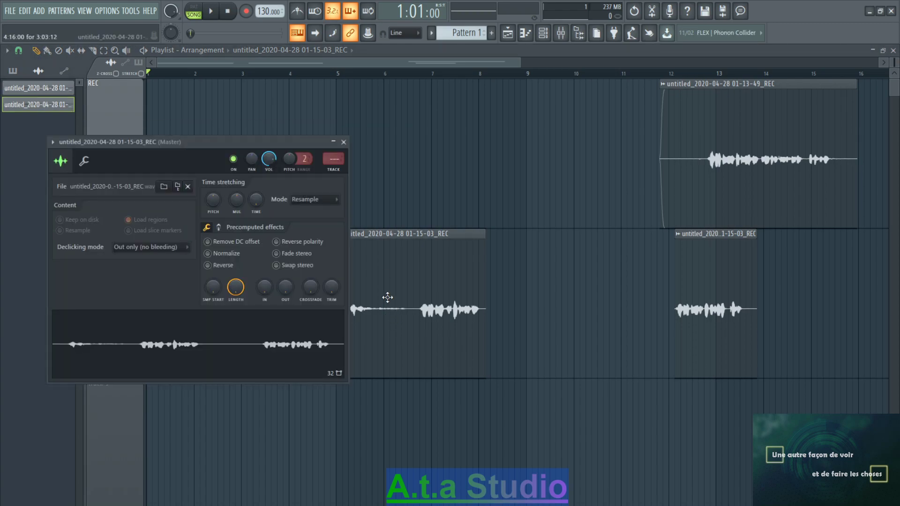
left_click(181, 247)
left_click(153, 300)
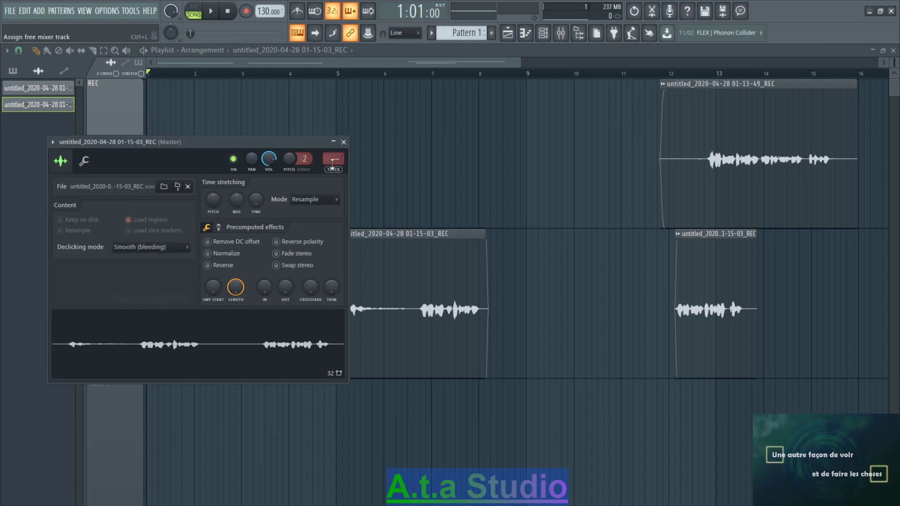
left_click(344, 142)
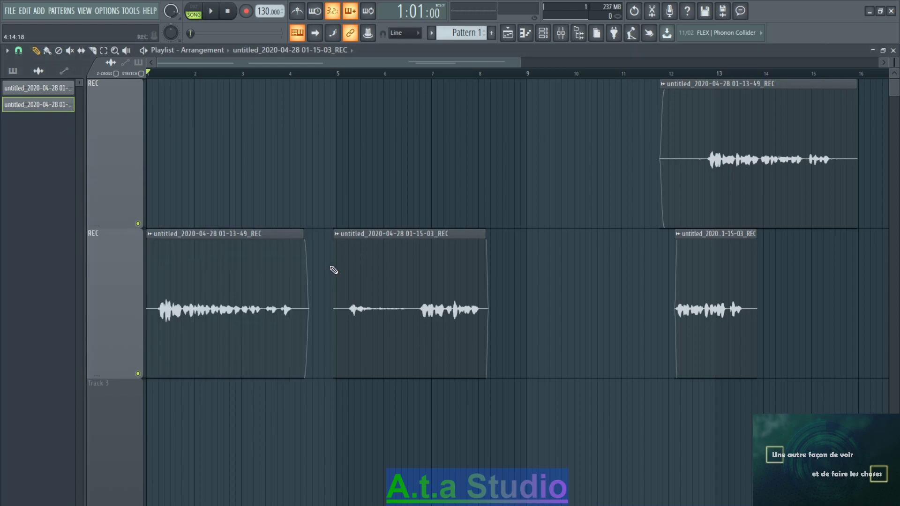
left_click_drag(334, 263, 319, 234)
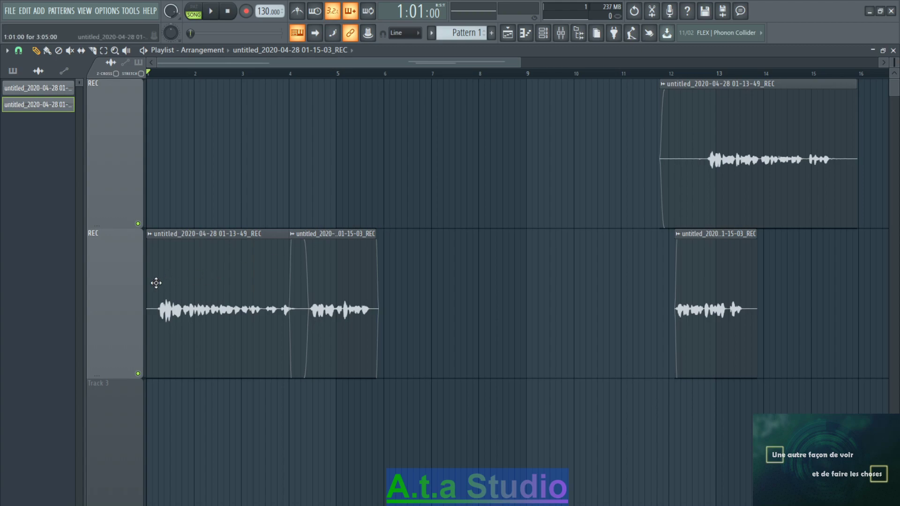
- Consolidate the second track's clips from bar 1 to just before bar 6 into one audio clip, rendering as a 16Bit int stereo WAV
right_click(105, 281)
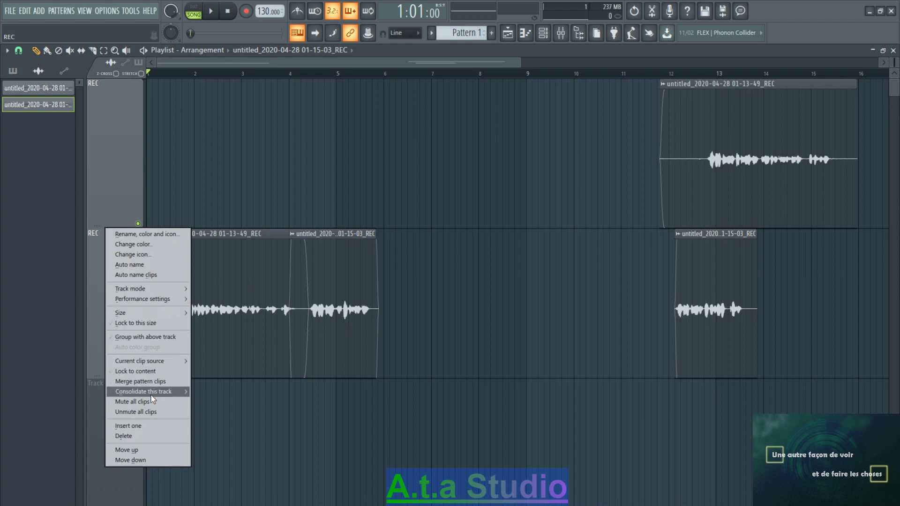
mouse_move(150, 393)
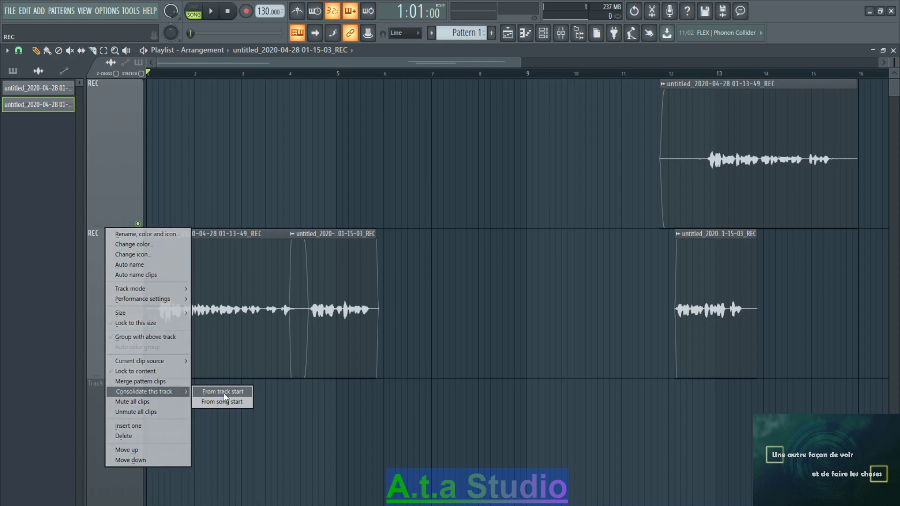
left_click(428, 69)
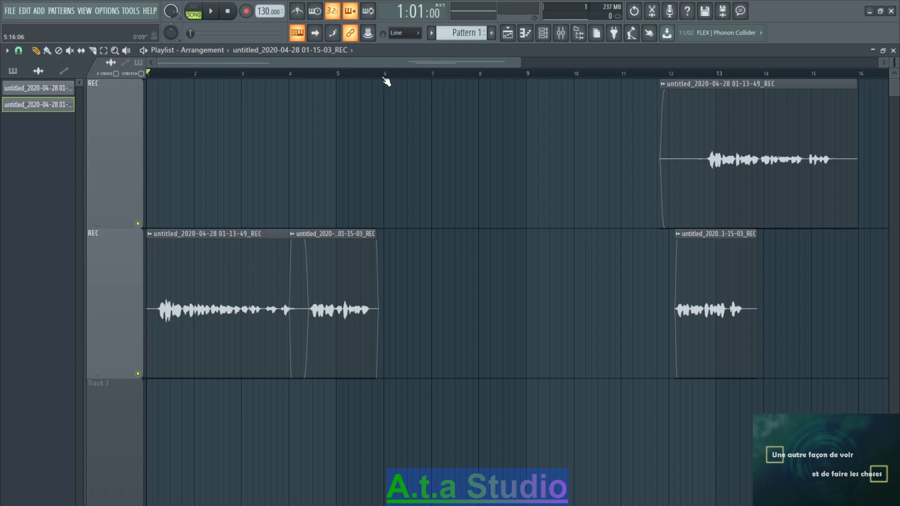
left_click_drag(388, 85, 96, 89)
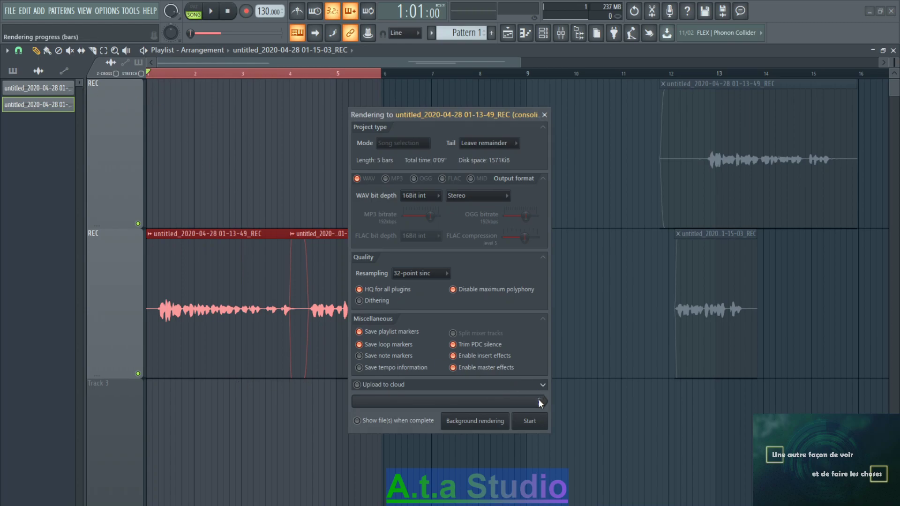
left_click(530, 422)
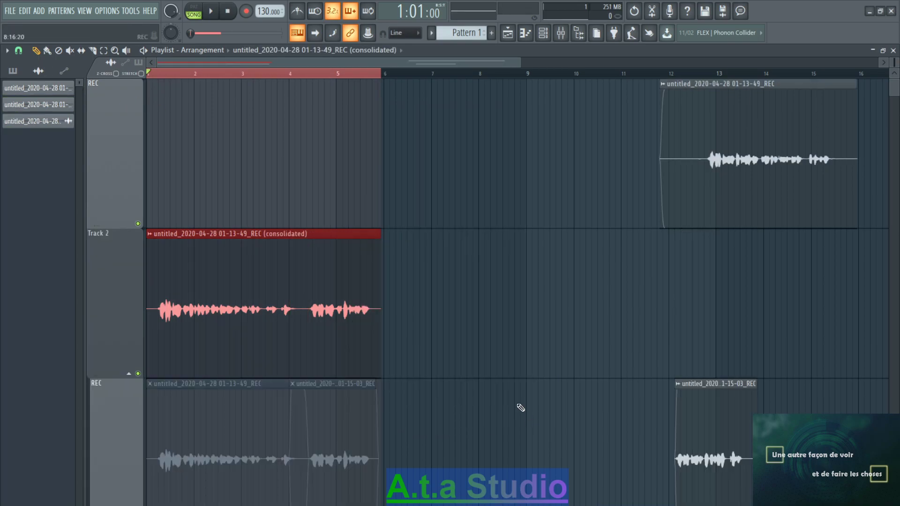
scroll(527, 269, "down", 4)
scroll(526, 268, "up", 4)
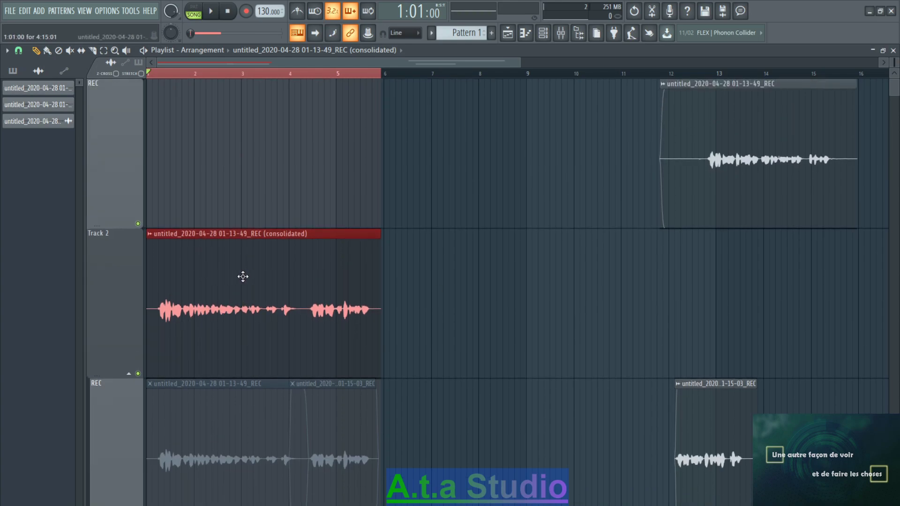
- Play back the consolidated vocal clip on Track 2
scroll(153, 404, "down", 2)
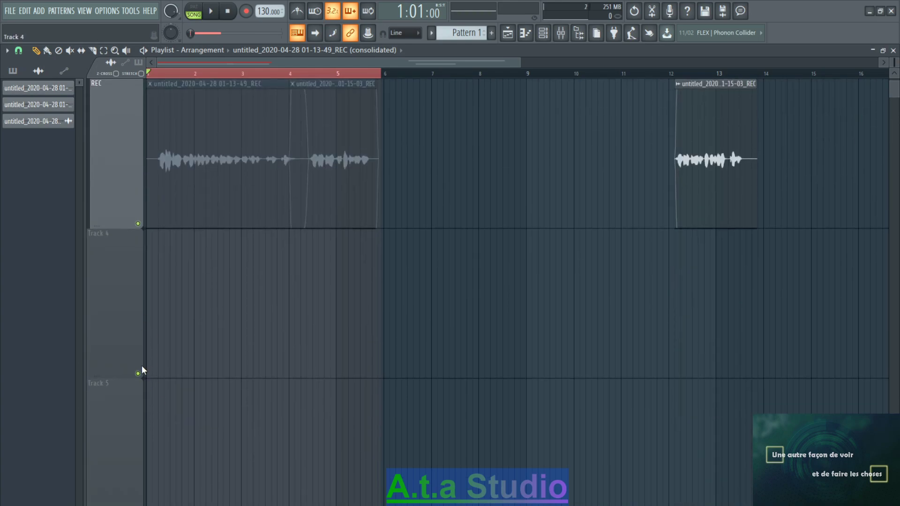
scroll(196, 266, "up", 2)
key("space")
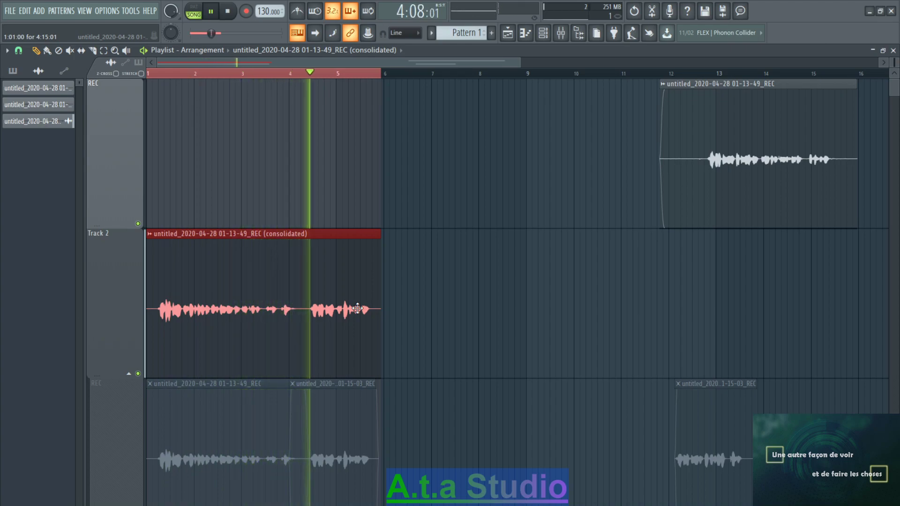
scroll(358, 308, "down", 3)
scroll(358, 308, "up", 2)
key("space")
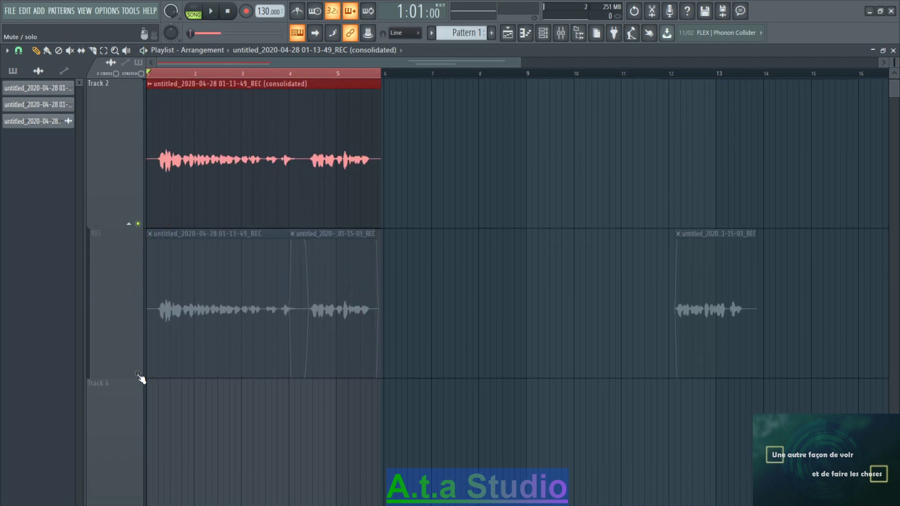
- Unmute the REC track holding the original clips, mute Track 2 above it, and test playback
left_click(138, 374)
left_click(137, 224)
key("space")
key("space")
left_click_drag(225, 338, 194, 318)
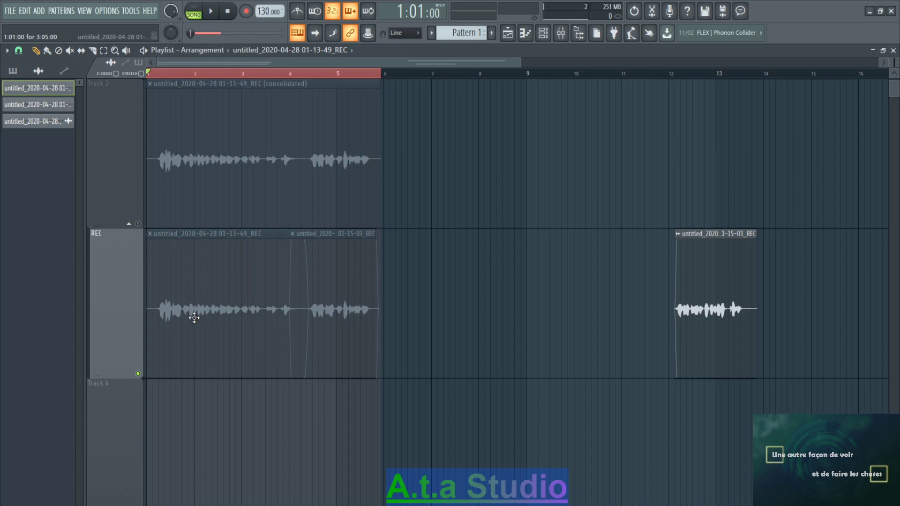
scroll(360, 186, "up", 1)
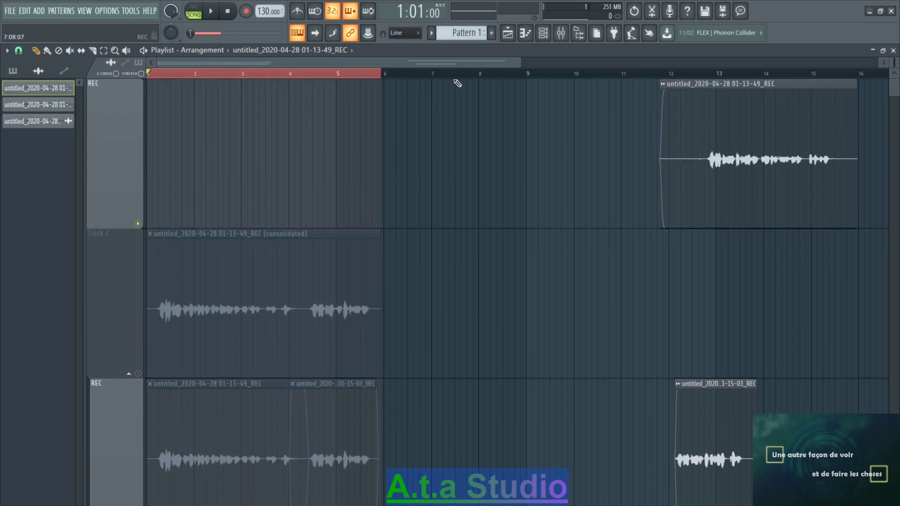
scroll(895, 61, "down", 2)
scroll(894, 60, "down", 1)
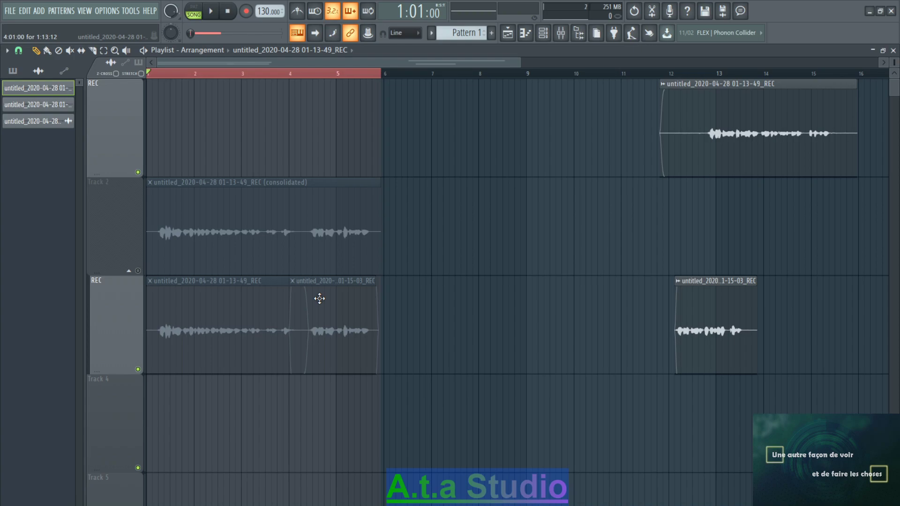
- Delete the channels of the consolidated clip and both recorded takes, confirming each deletion
right_click(30, 123)
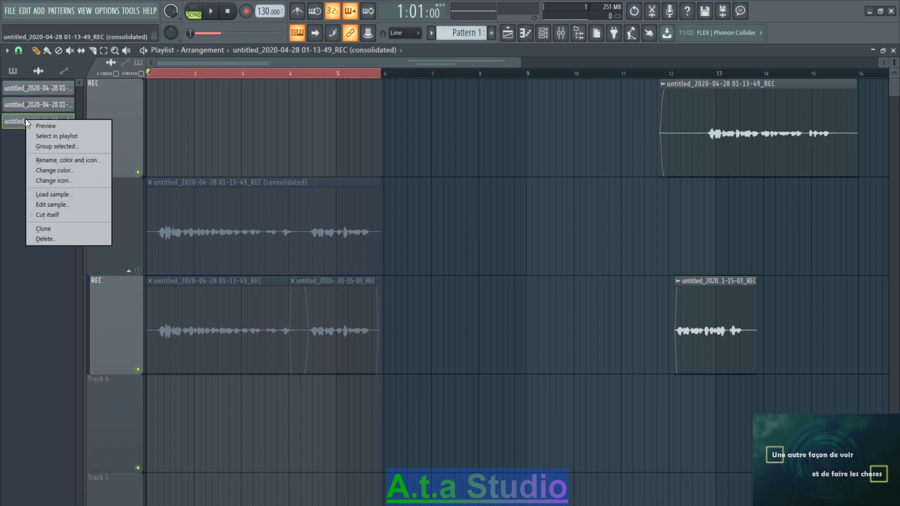
left_click(59, 241)
left_click(503, 311)
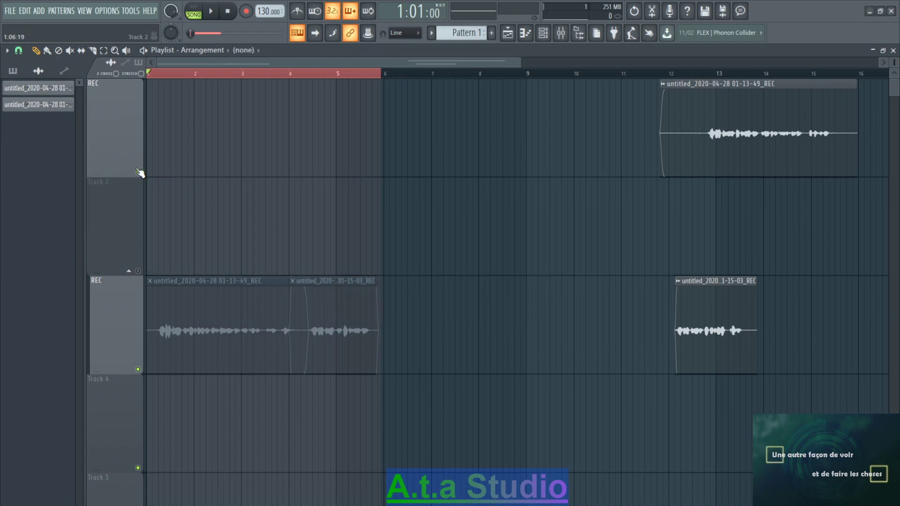
right_click(47, 108)
left_click(66, 229)
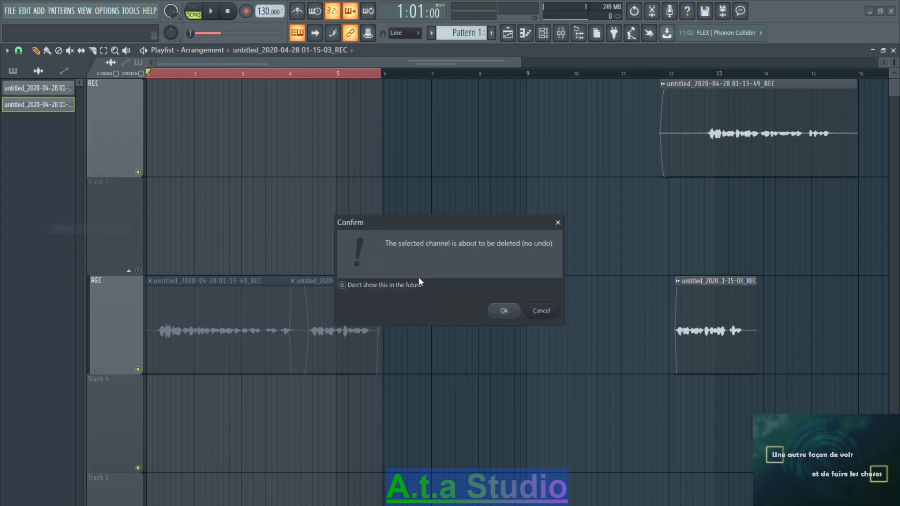
left_click(502, 311)
right_click(53, 93)
left_click(96, 210)
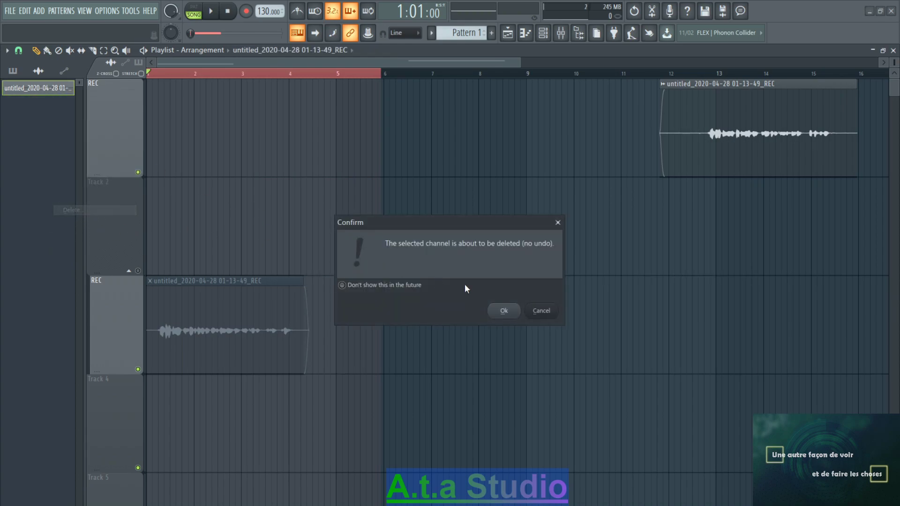
left_click(504, 312)
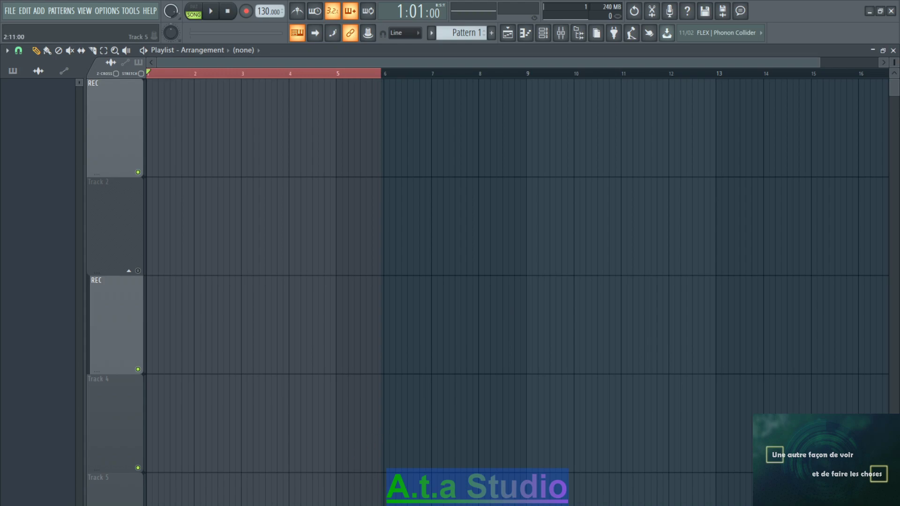
- Switch to File Explorer and open the FL Studio folder under Documents > Image-Line
key("super+e")
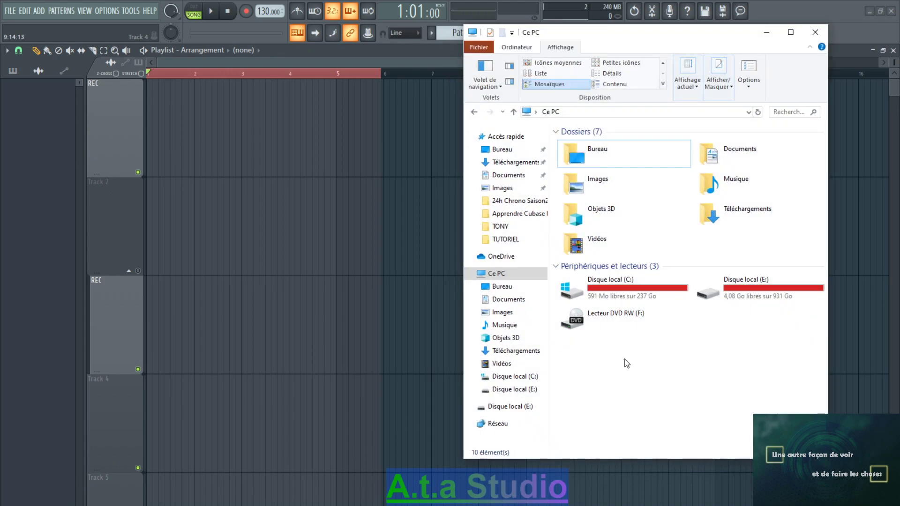
mouse_move(630, 294)
double_click(742, 152)
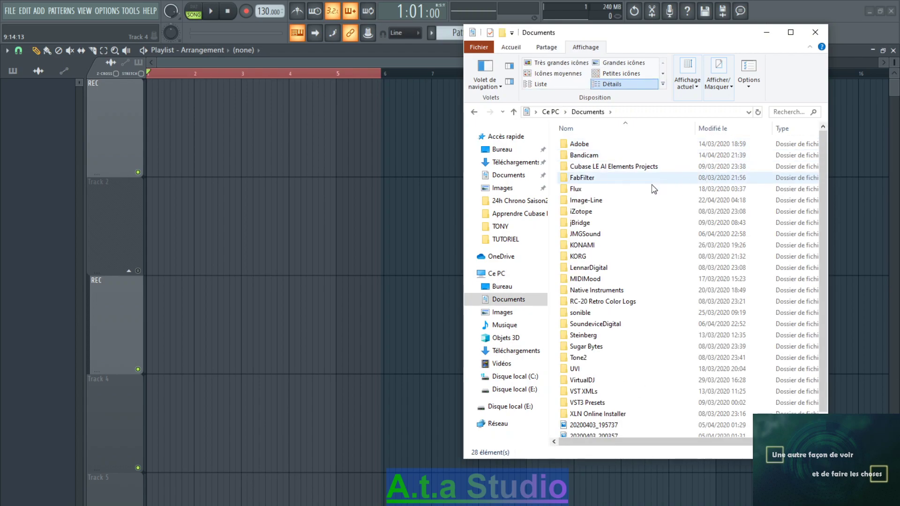
left_click(591, 204)
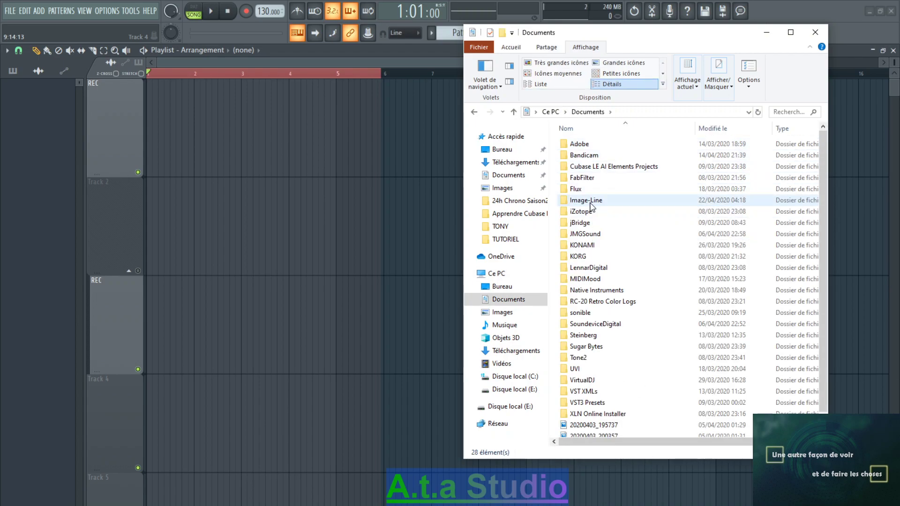
double_click(591, 203)
left_click(591, 210)
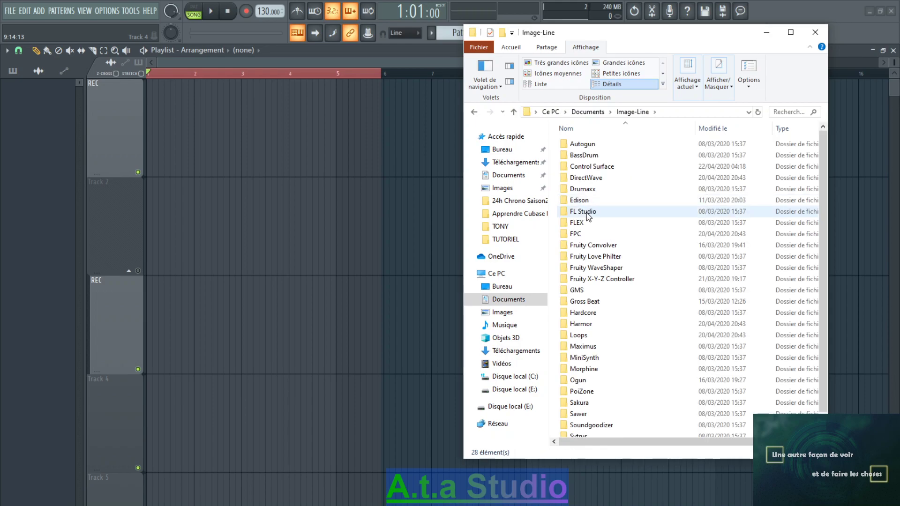
double_click(592, 210)
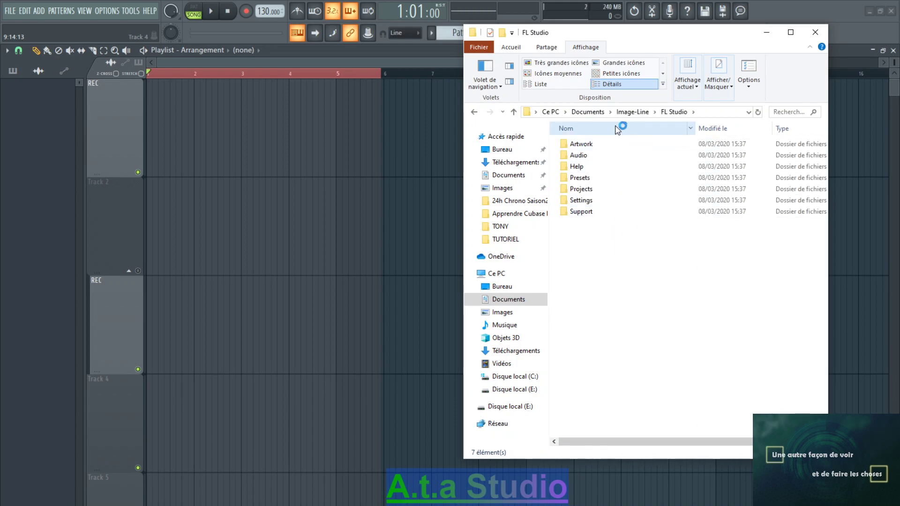
- Open the Recorded folder inside FL Studio's Audio folder
double_click(581, 189)
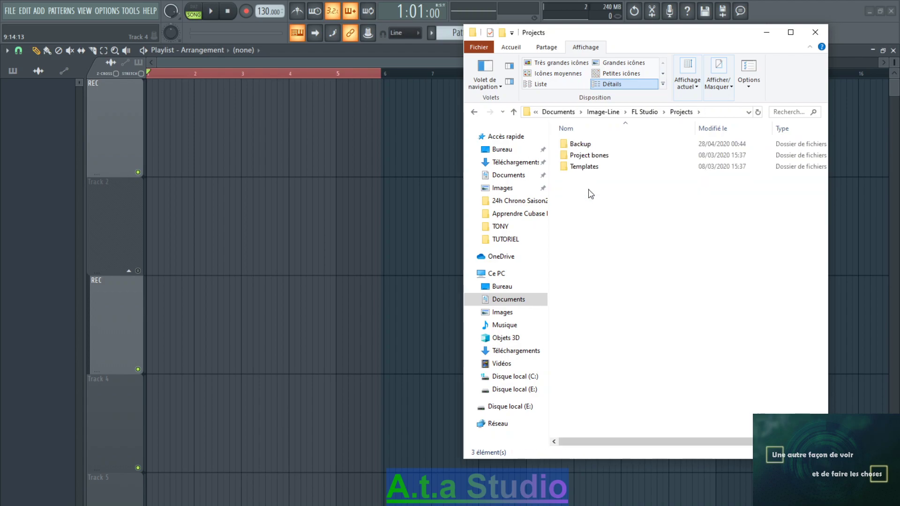
left_click(474, 112)
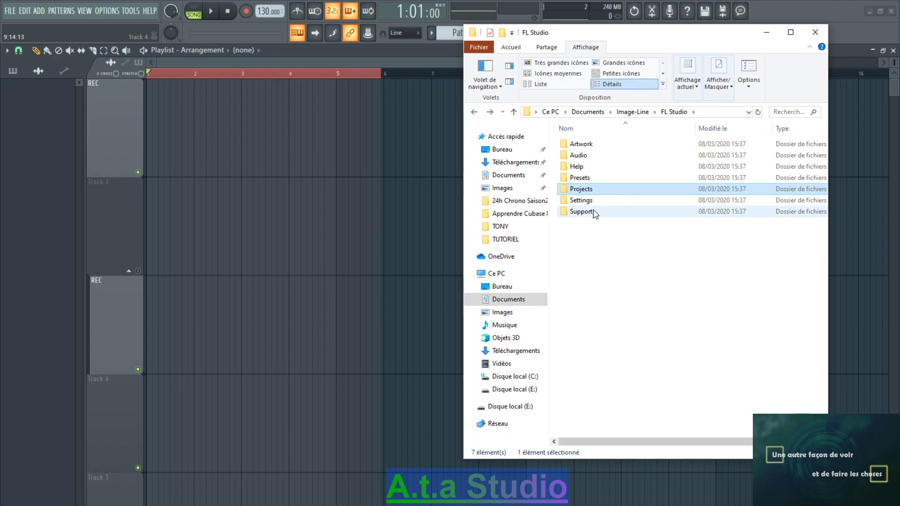
double_click(580, 156)
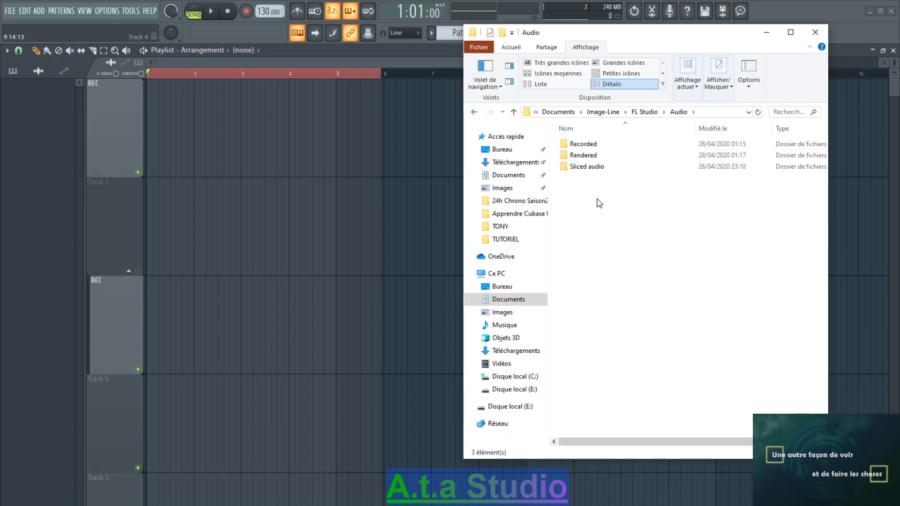
double_click(584, 145)
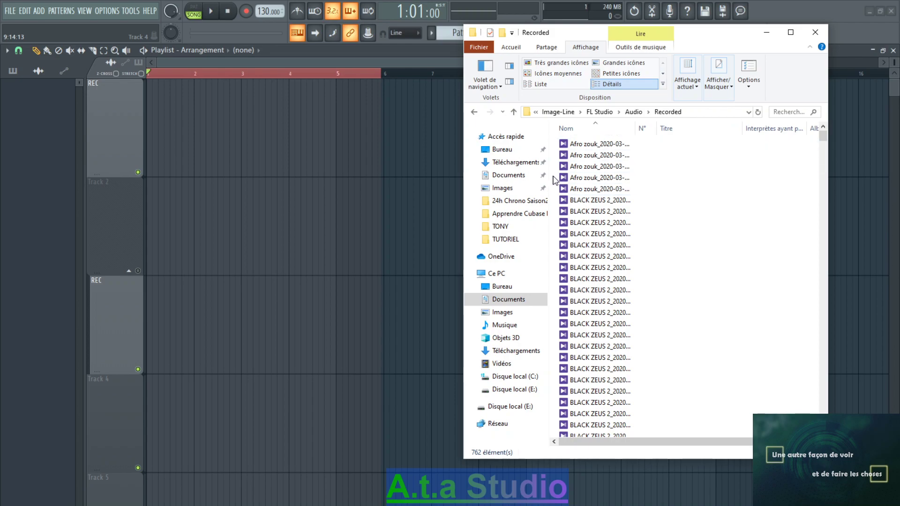
- Check the combined size of all files in the Recorded folder and delete them all
key("ctrl+a")
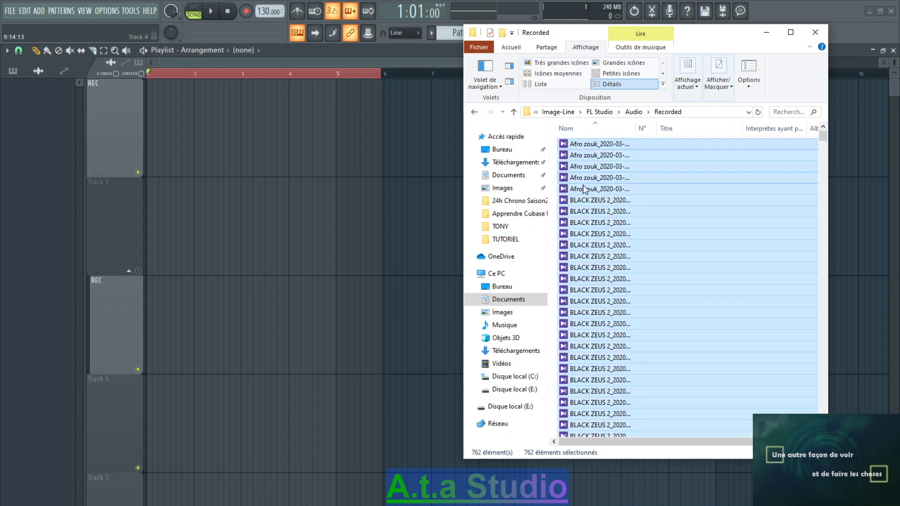
right_click(596, 179)
left_click(650, 416)
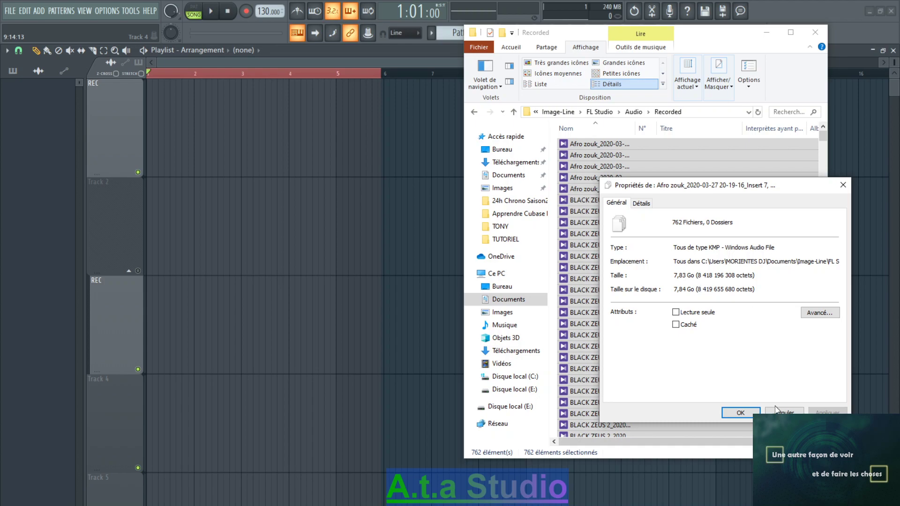
left_click(752, 417)
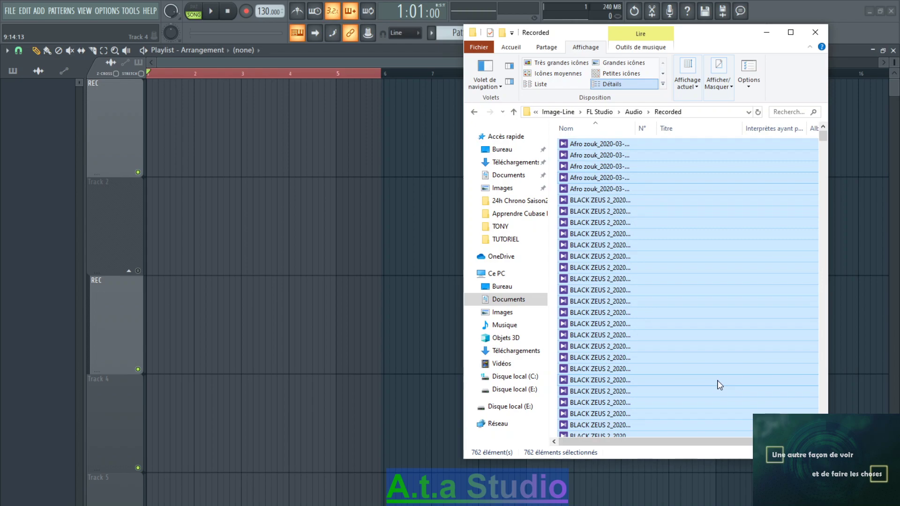
right_click(717, 382)
left_click(740, 345)
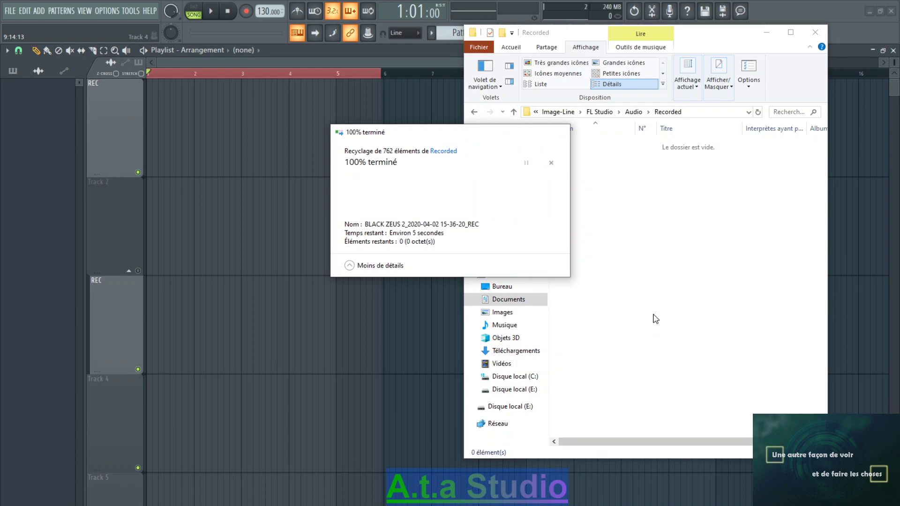
- Empty the Recycle Bin from the desktop and return to FL Studio
left_click(870, 10)
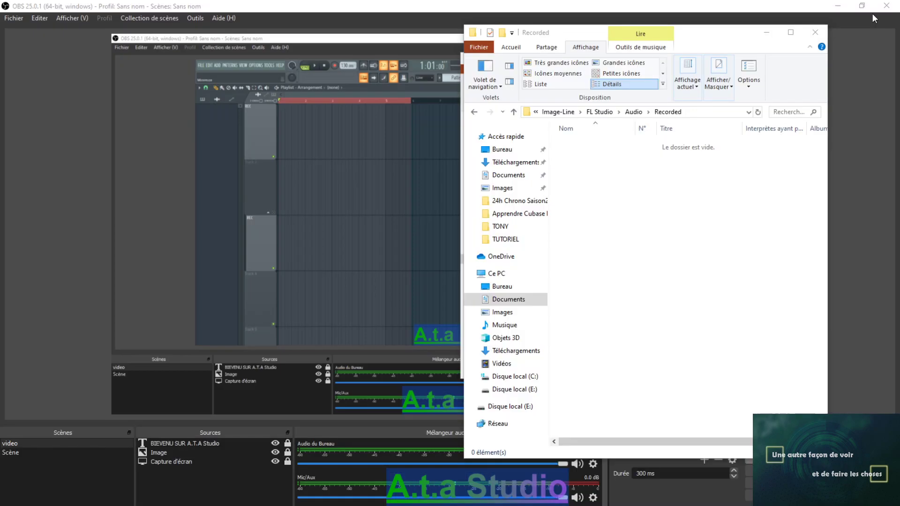
left_click(838, 6)
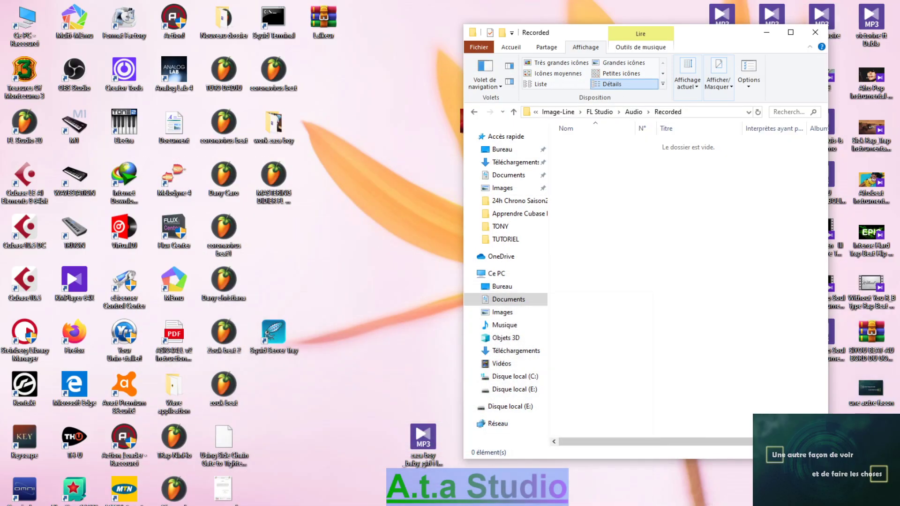
right_click(867, 476)
left_click(731, 434)
left_click(491, 287)
key("alt+Tab")
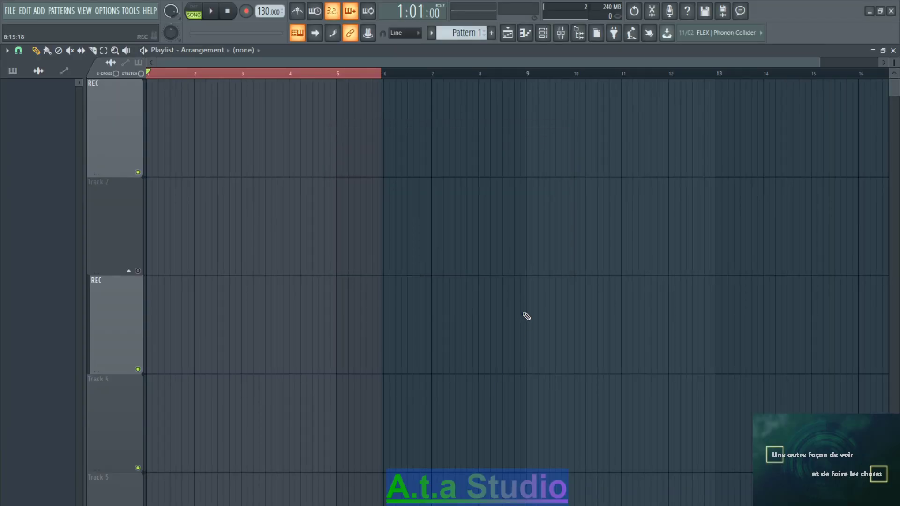
- Switch back to File Explorer, check the free space on Disque local (C:) in Ce PC, and refresh the view
key("alt+Tab")
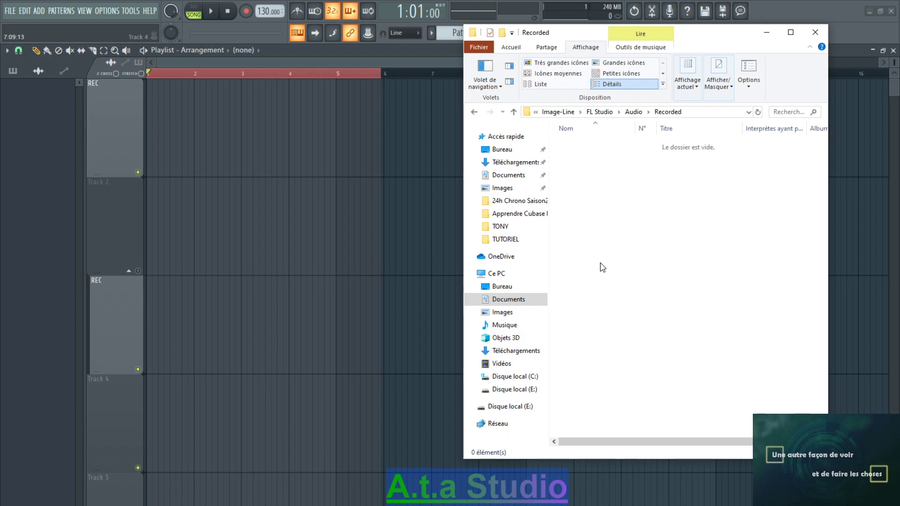
left_click(500, 274)
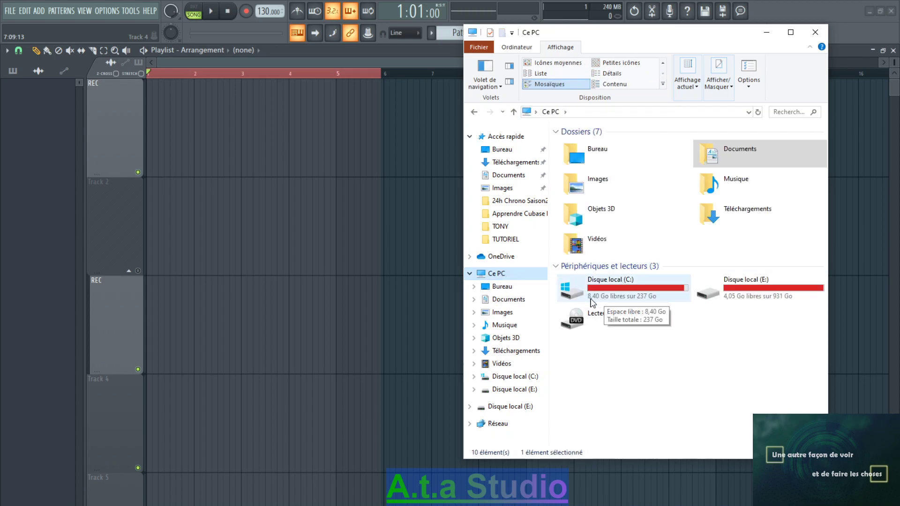
right_click(702, 377)
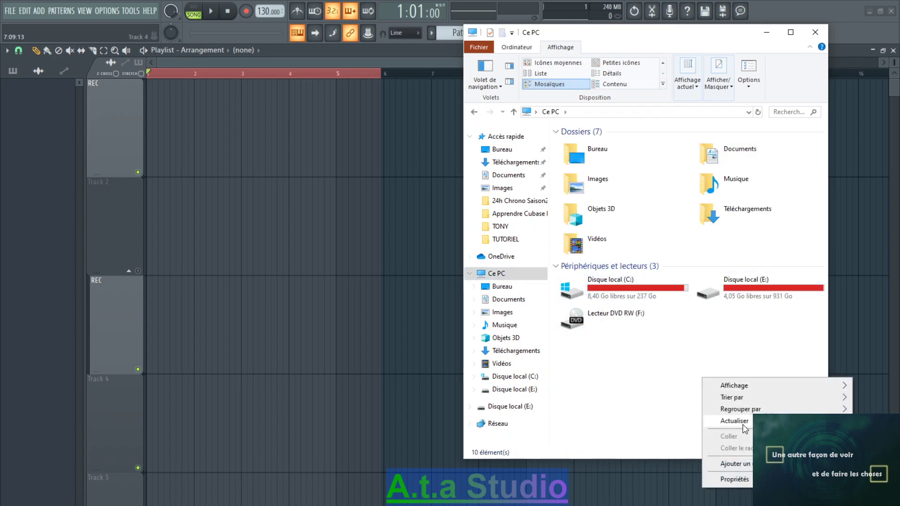
left_click(744, 422)
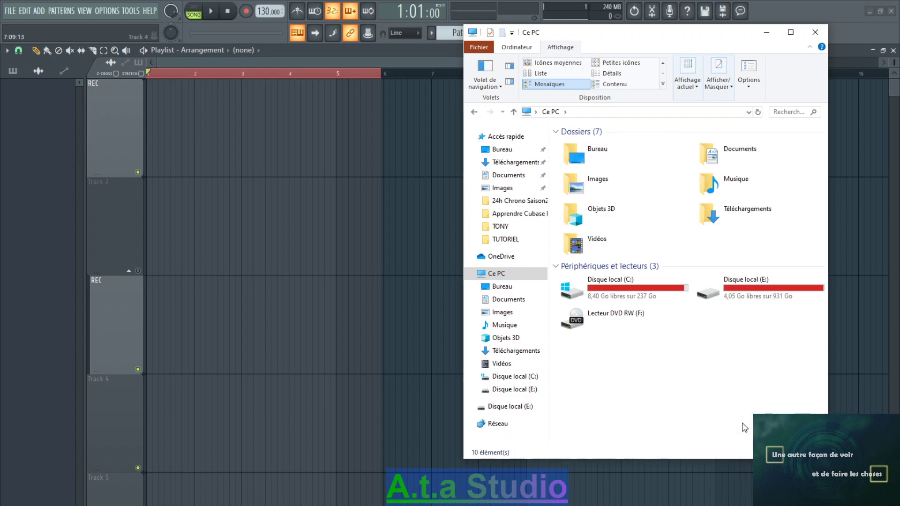